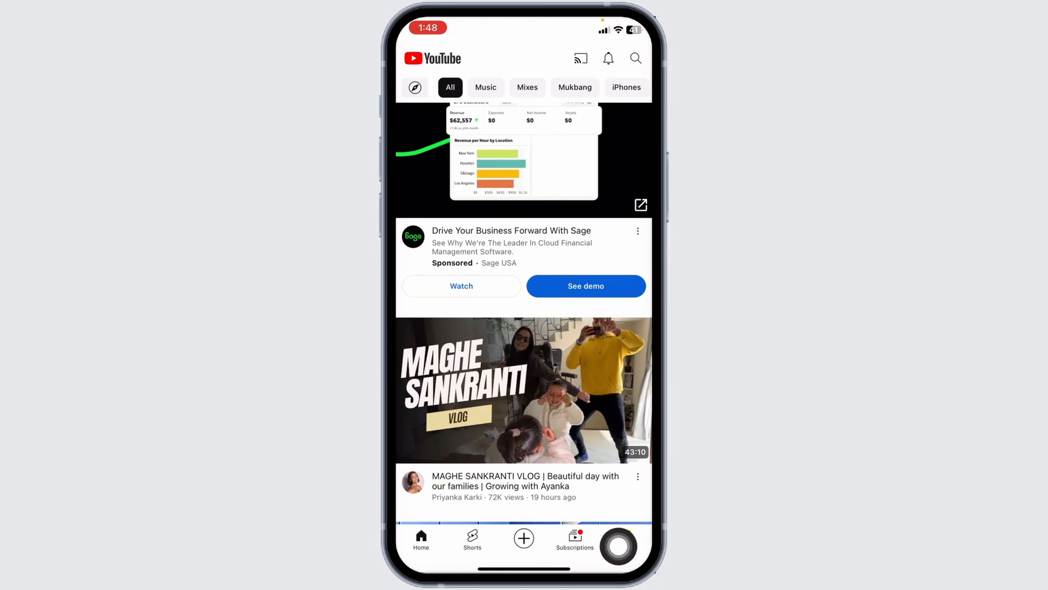
- Go to the You profile page with watch history and account options
click(627, 538)
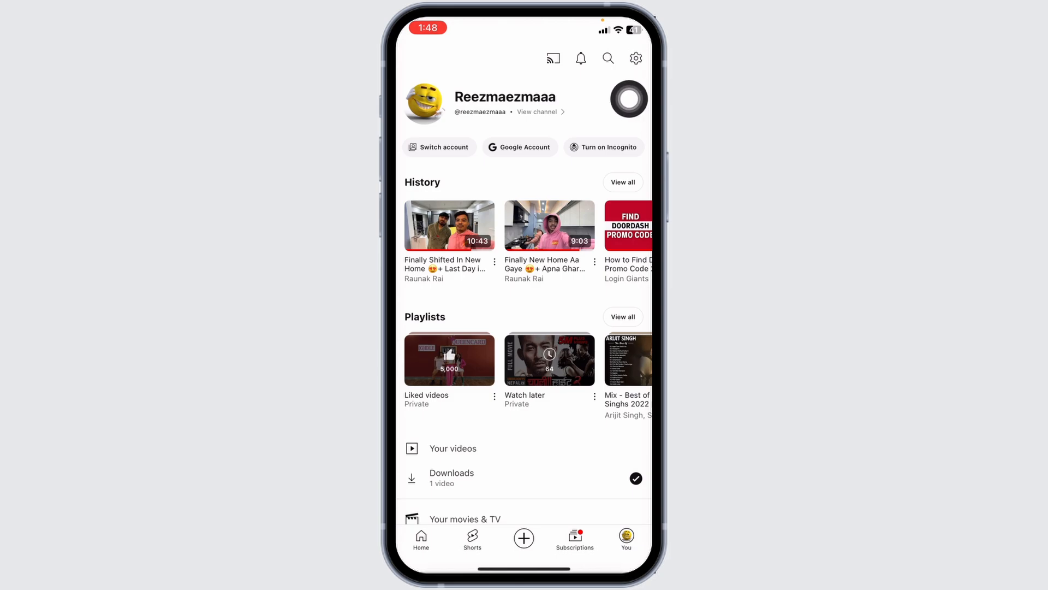
- Reach the Account settings listing the accounts signed in on this device
click(636, 59)
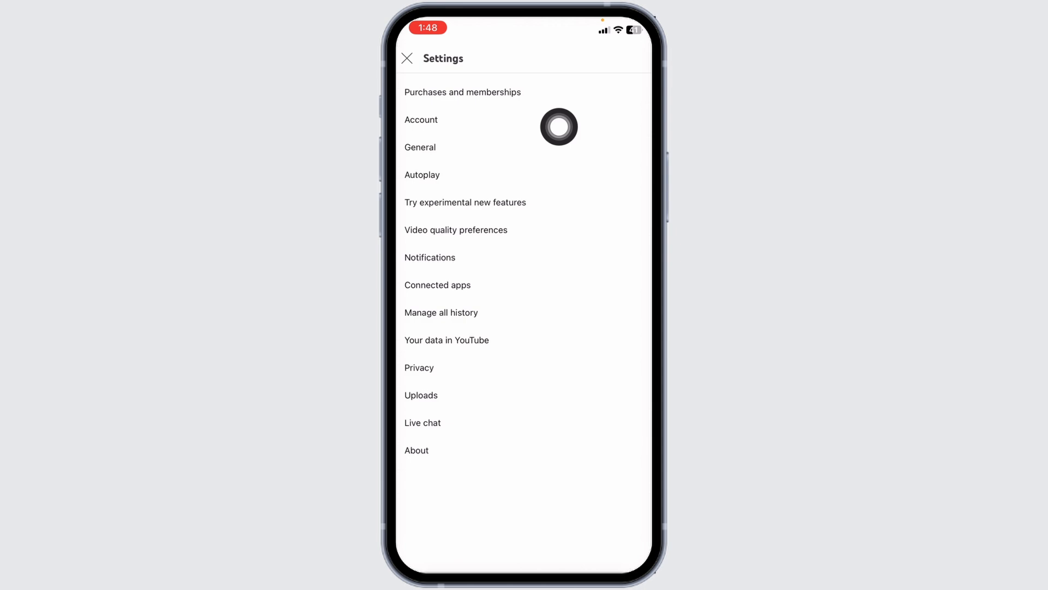
click(628, 121)
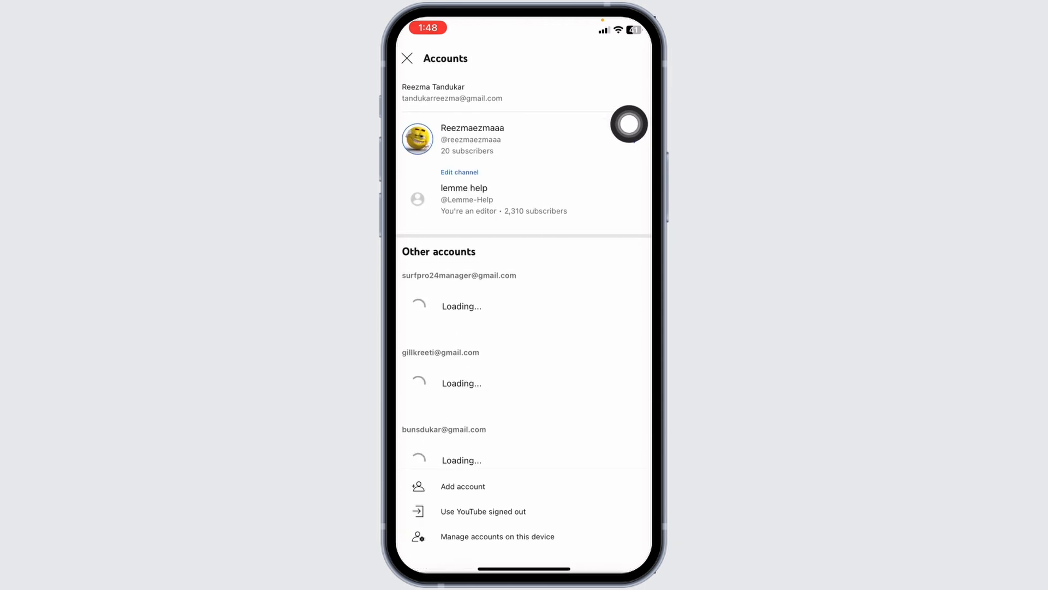
scroll(630, 246, down, 10)
scroll(597, 321, down, 5)
scroll(597, 321, up, 10)
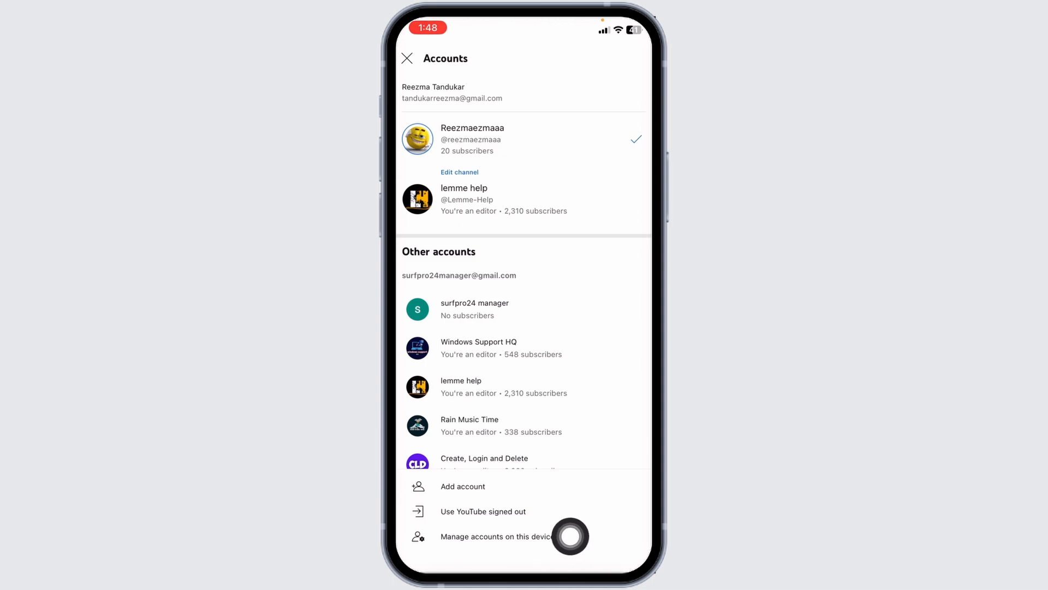
- Enter 'Manage accounts on this device' showing each account's removal option
click(584, 539)
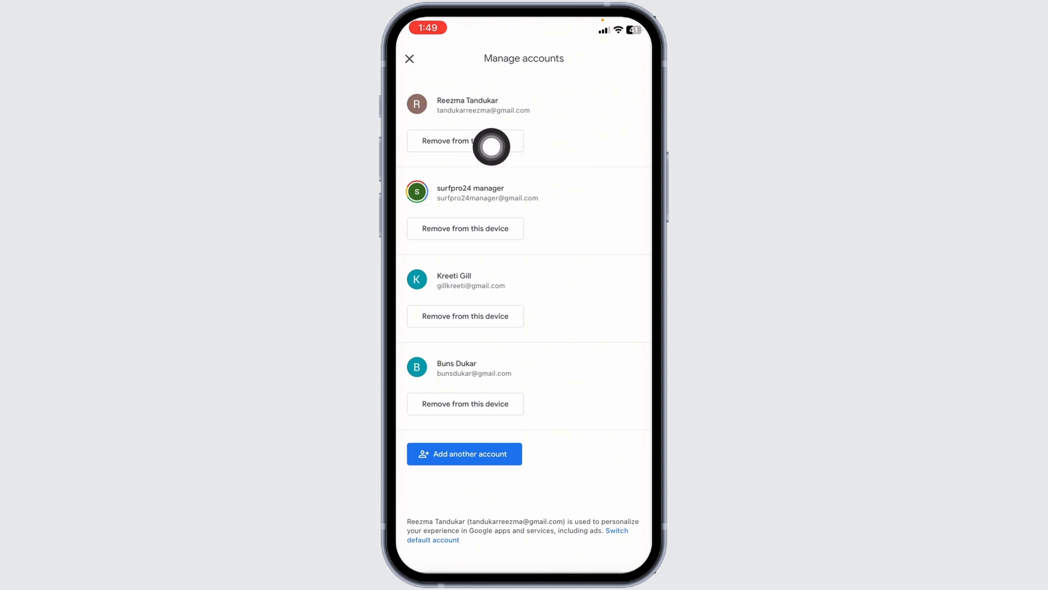
- Choose 'Remove from this device' for the last listed account, bringing up the confirmation
click(465, 403)
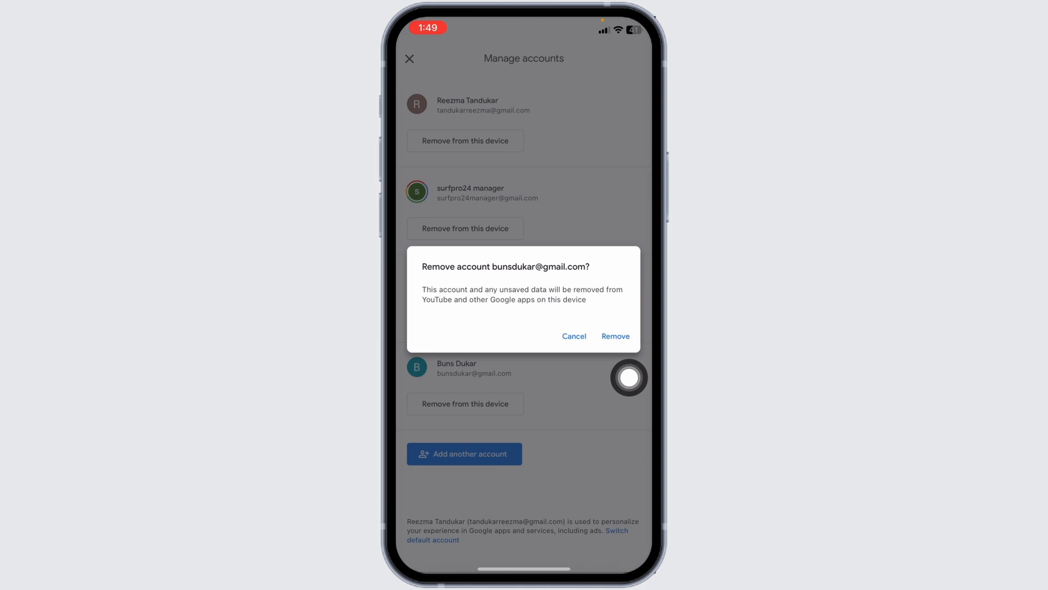